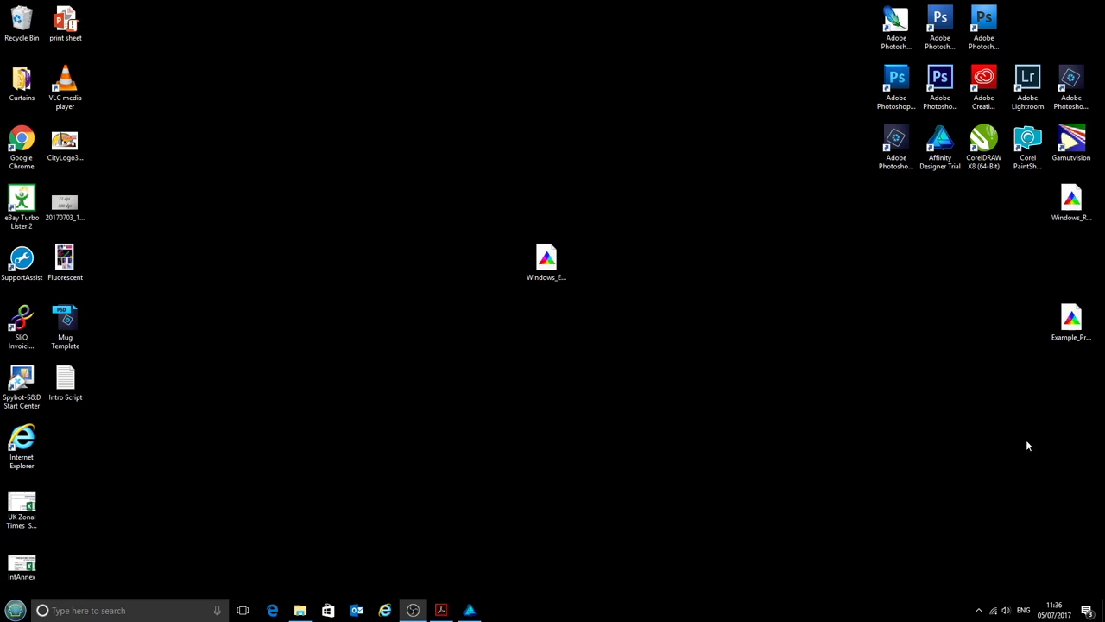
- Select the Windows_EpsonWF2010_CityInkExpressA4 ICC profile file on the desktop
click(535, 432)
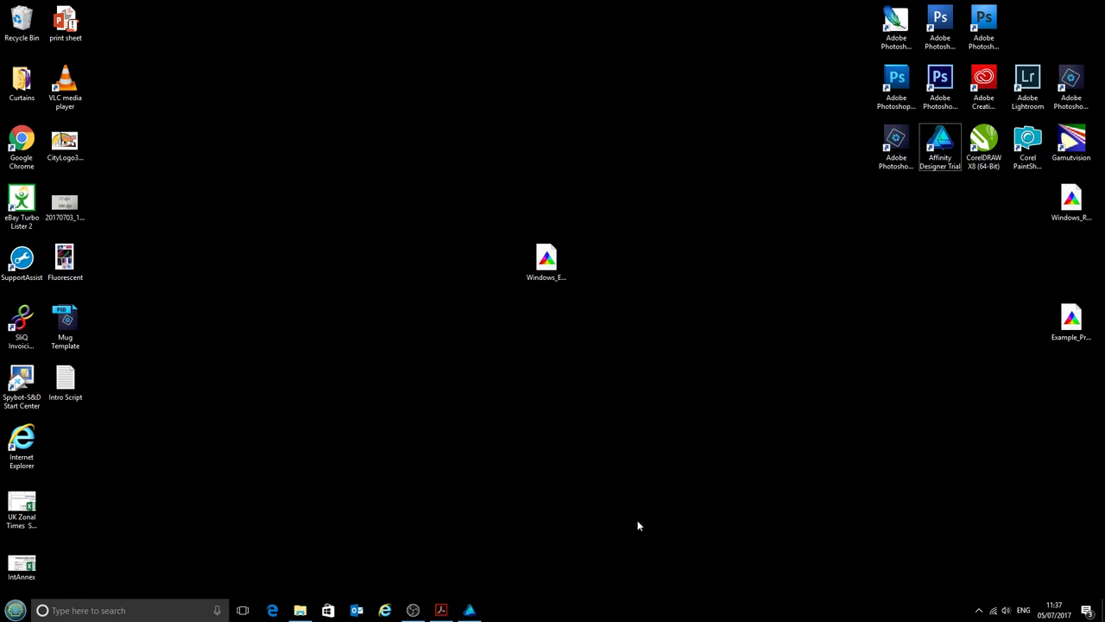
click(553, 275)
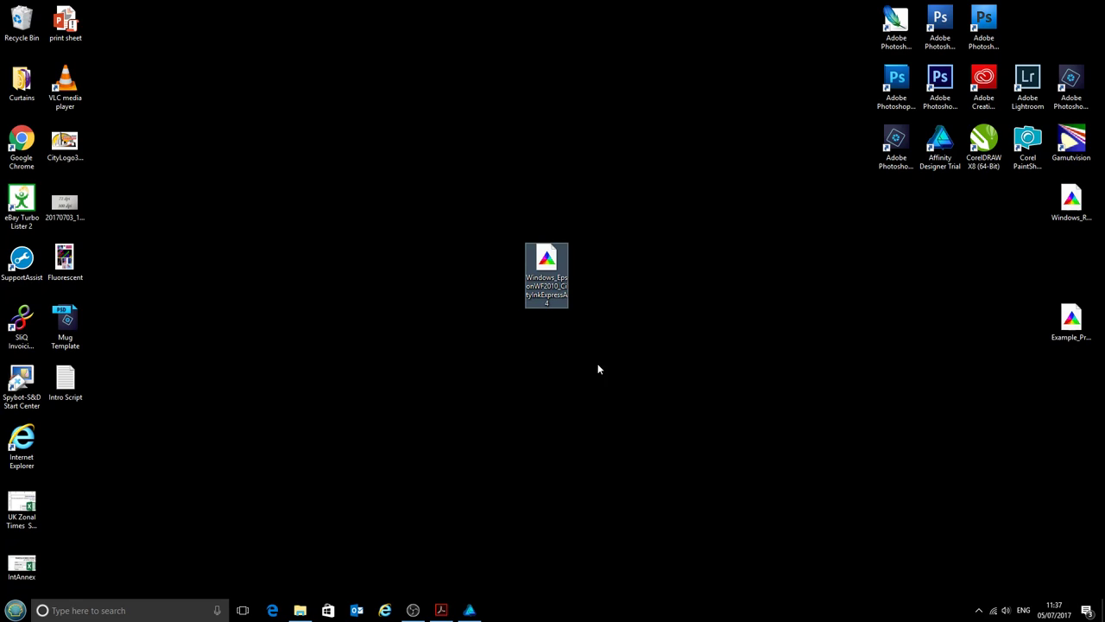
- Install the Windows_EpsonWF2010_CityInkExpressA4 profile from its right-click menu
right_click(555, 279)
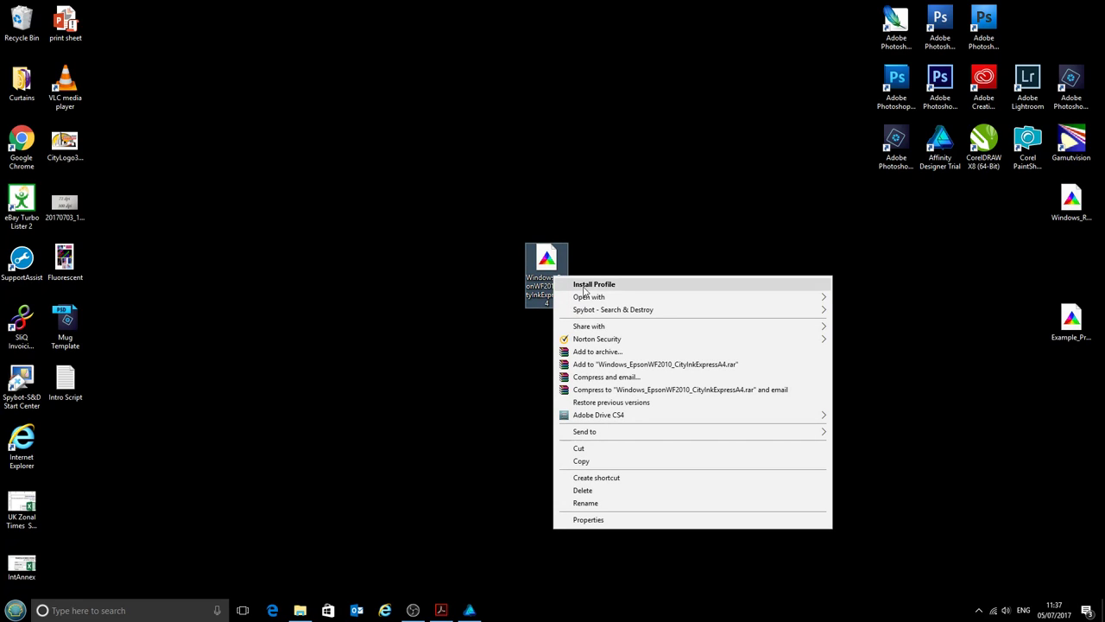
click(632, 286)
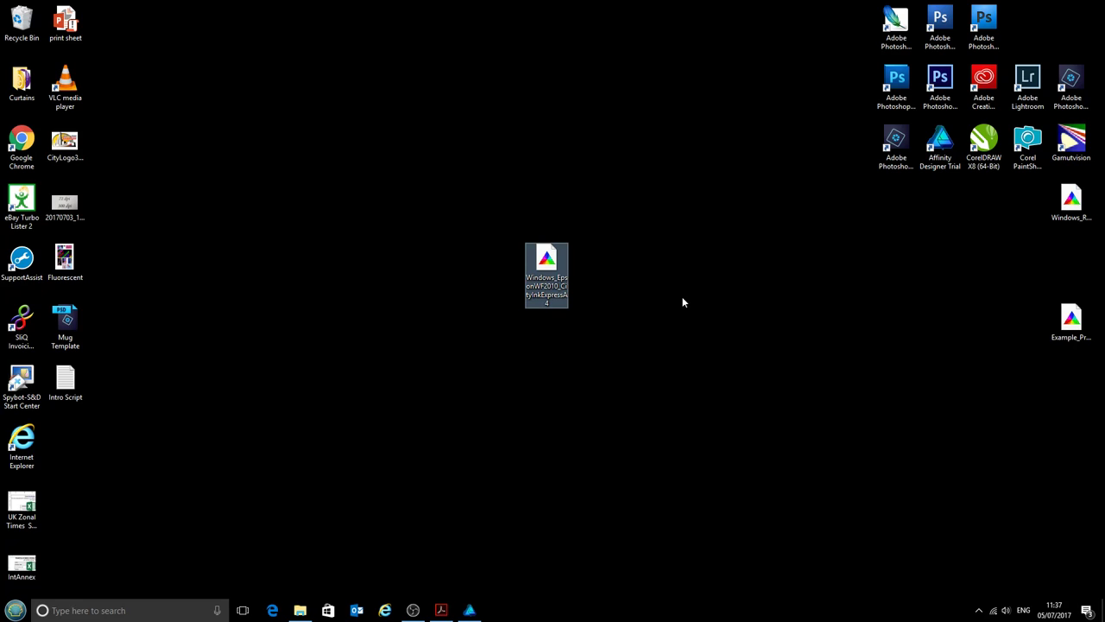
- Maximize Affinity Designer, create a new document with default settings, and open File > Print
click(472, 611)
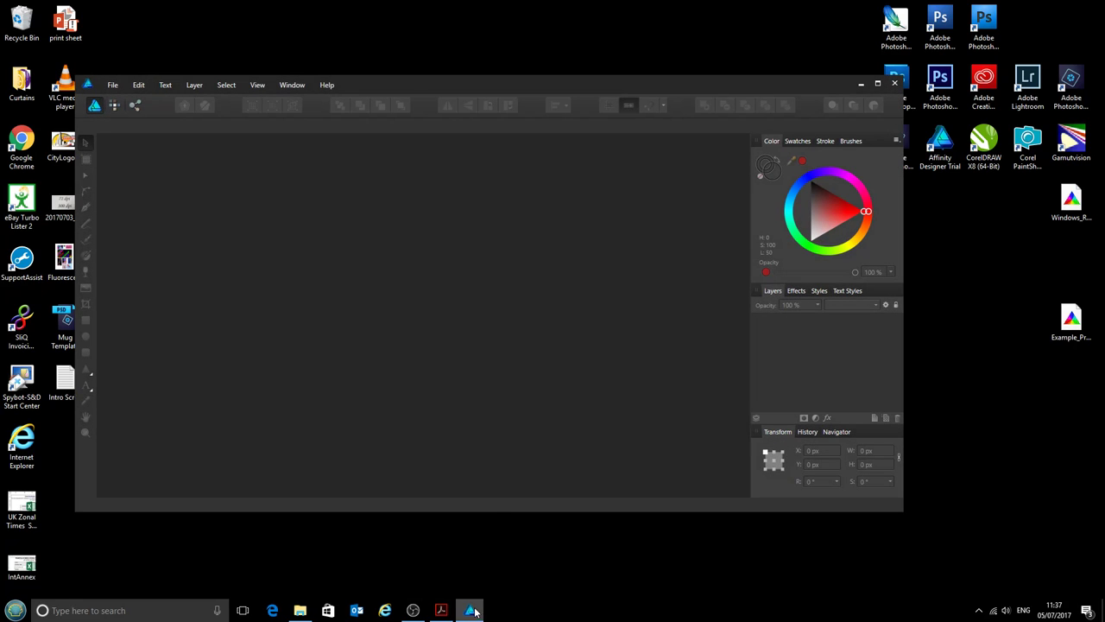
click(877, 84)
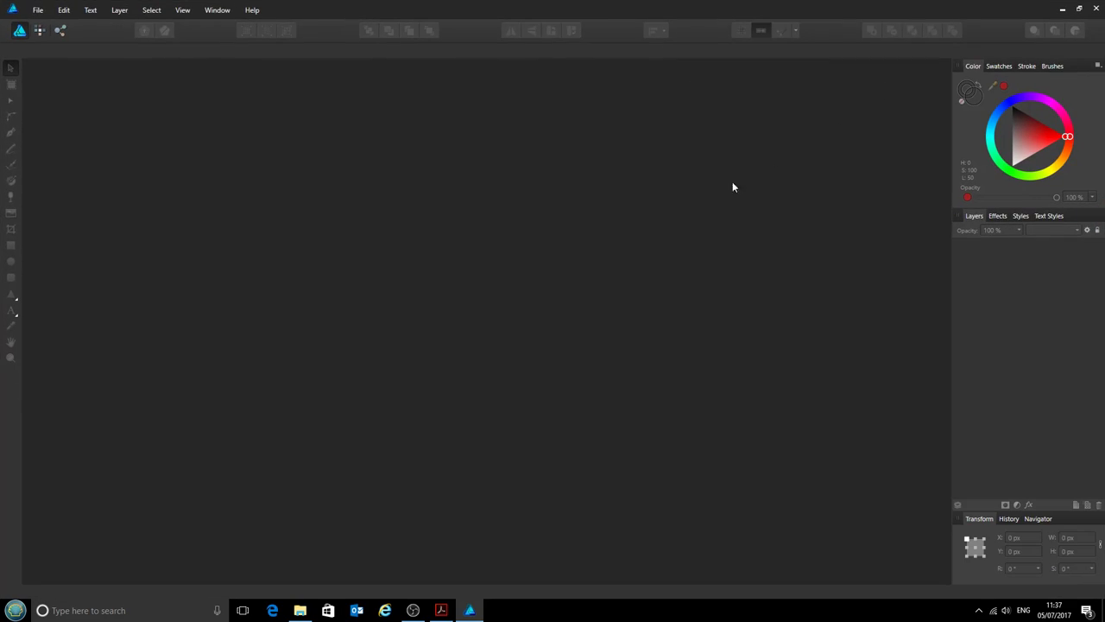
click(43, 11)
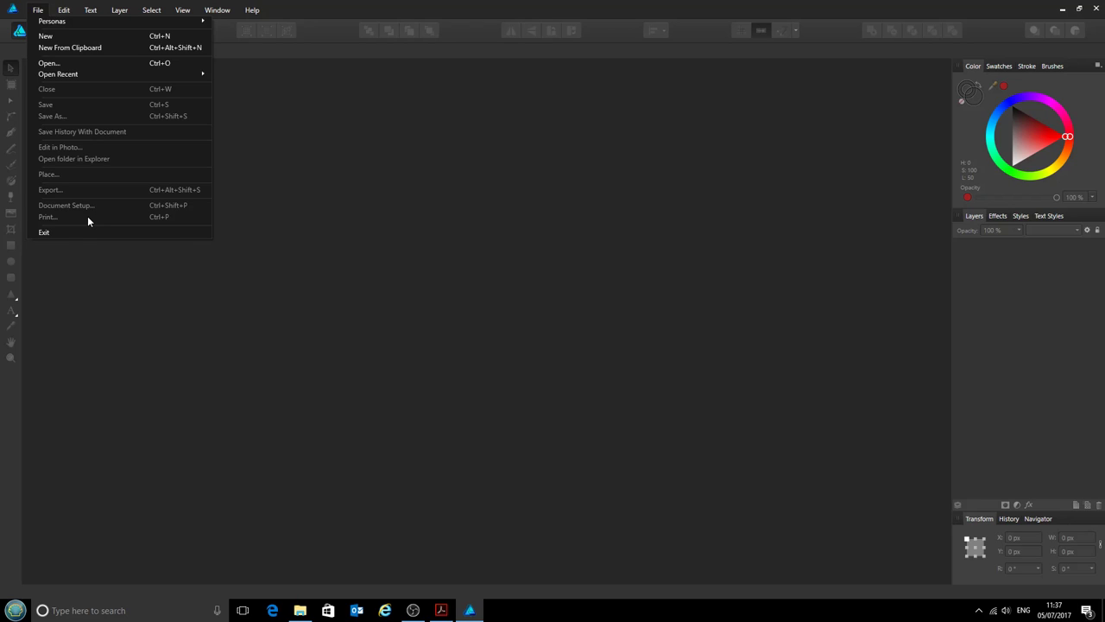
click(60, 38)
click(610, 436)
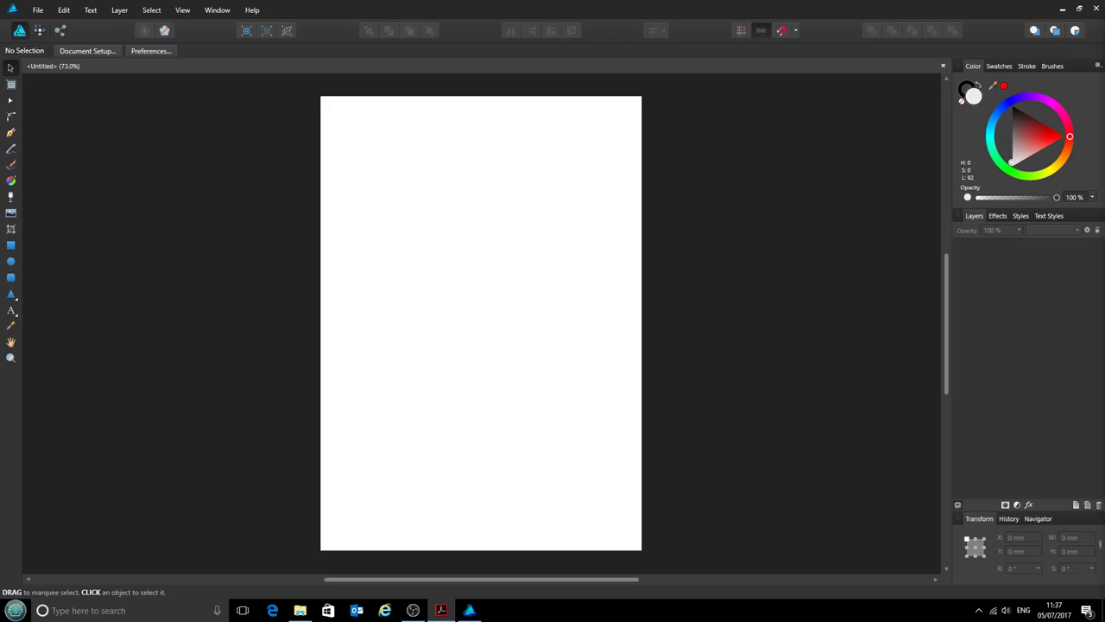
click(38, 10)
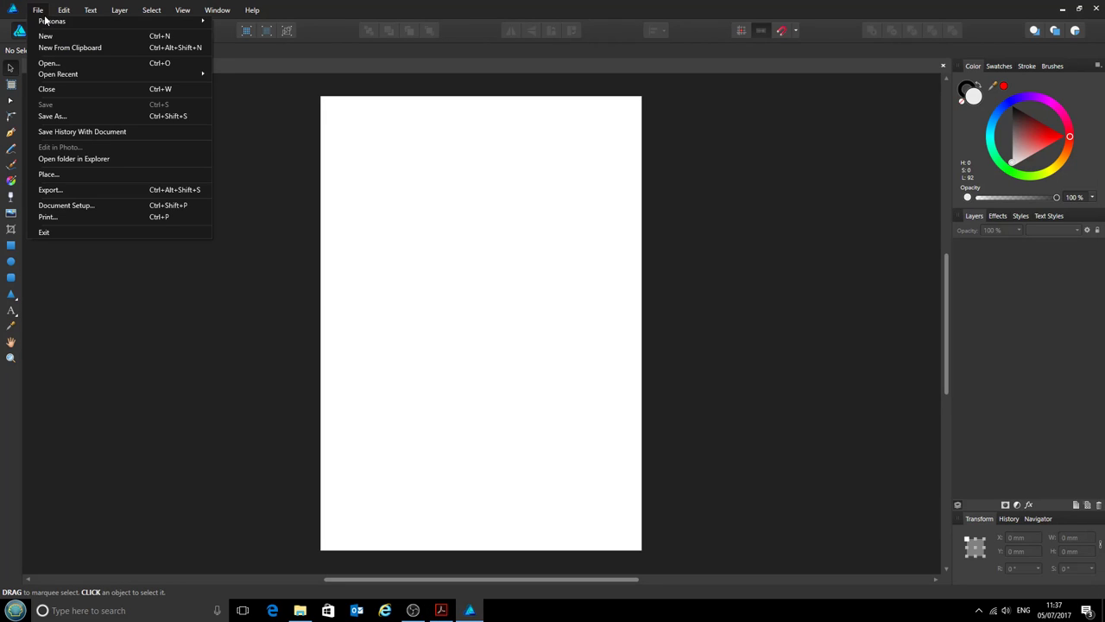
click(61, 217)
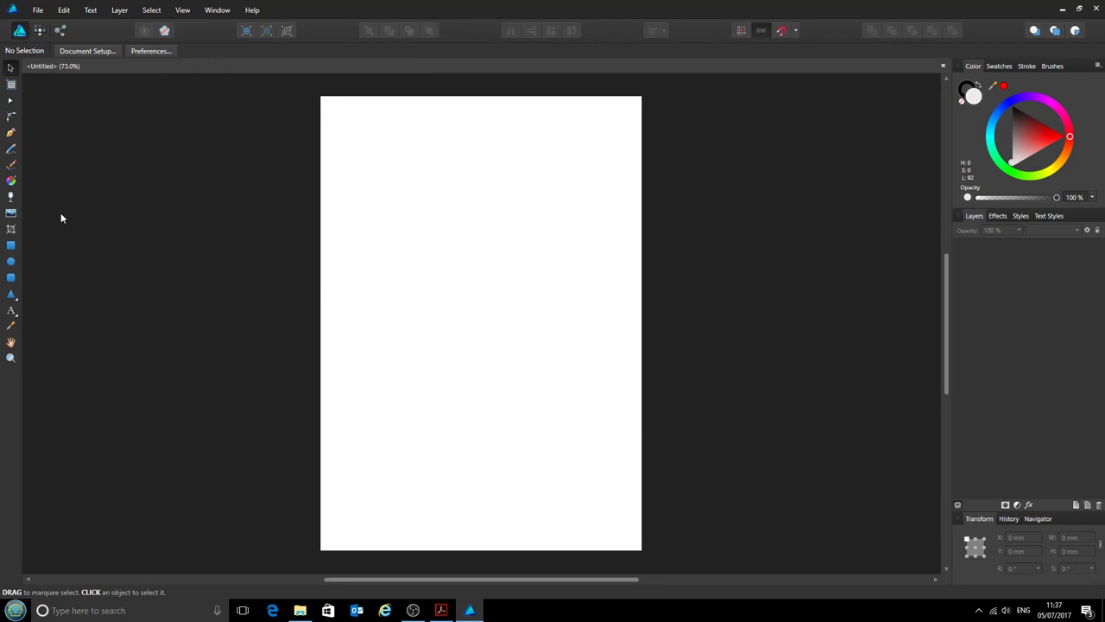
- Choose Example Epson as the printer and show the Color Management print settings
click(506, 219)
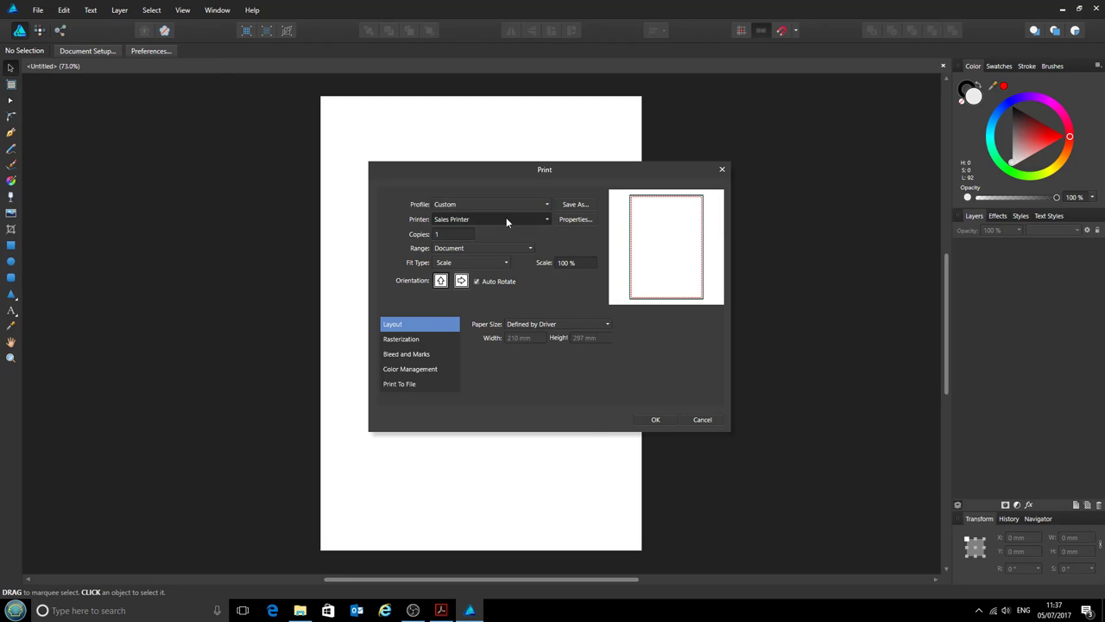
scroll(507, 328, up, 2)
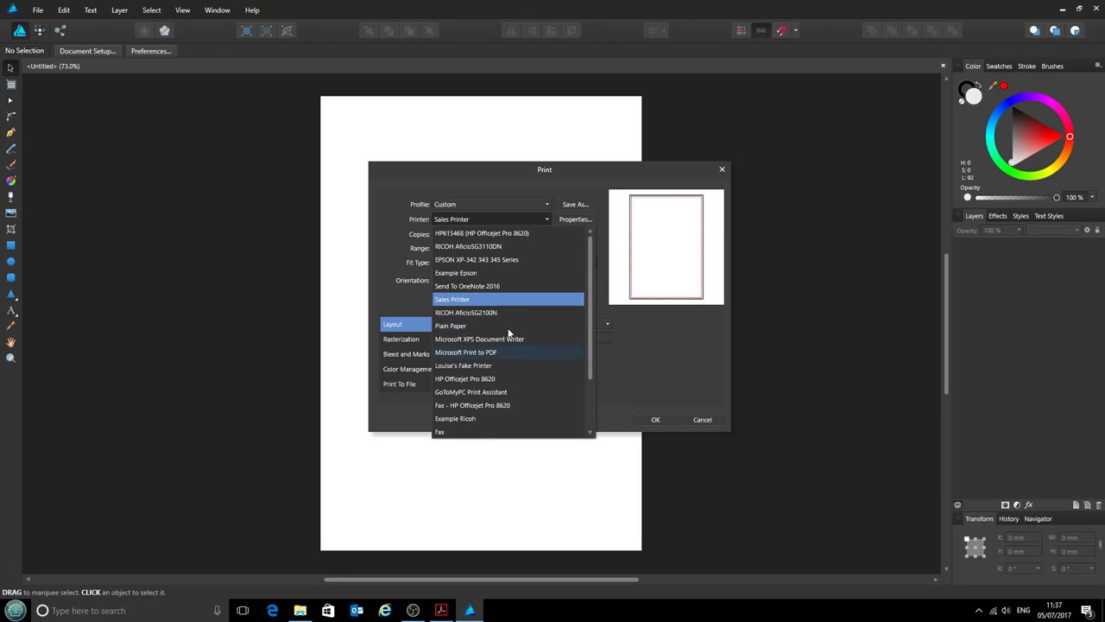
click(470, 274)
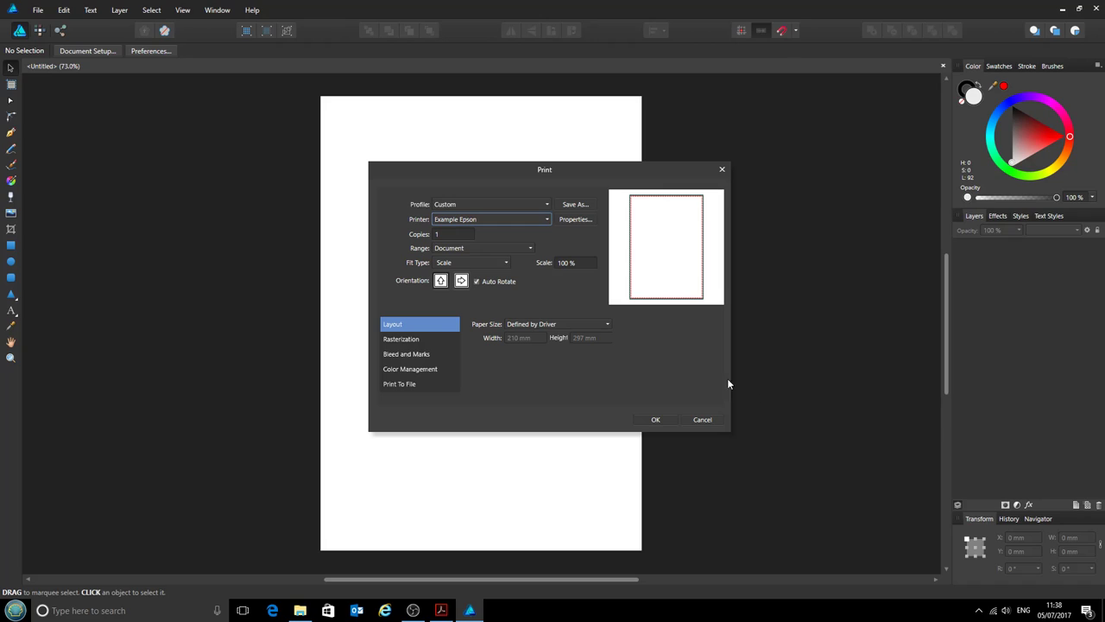
click(416, 370)
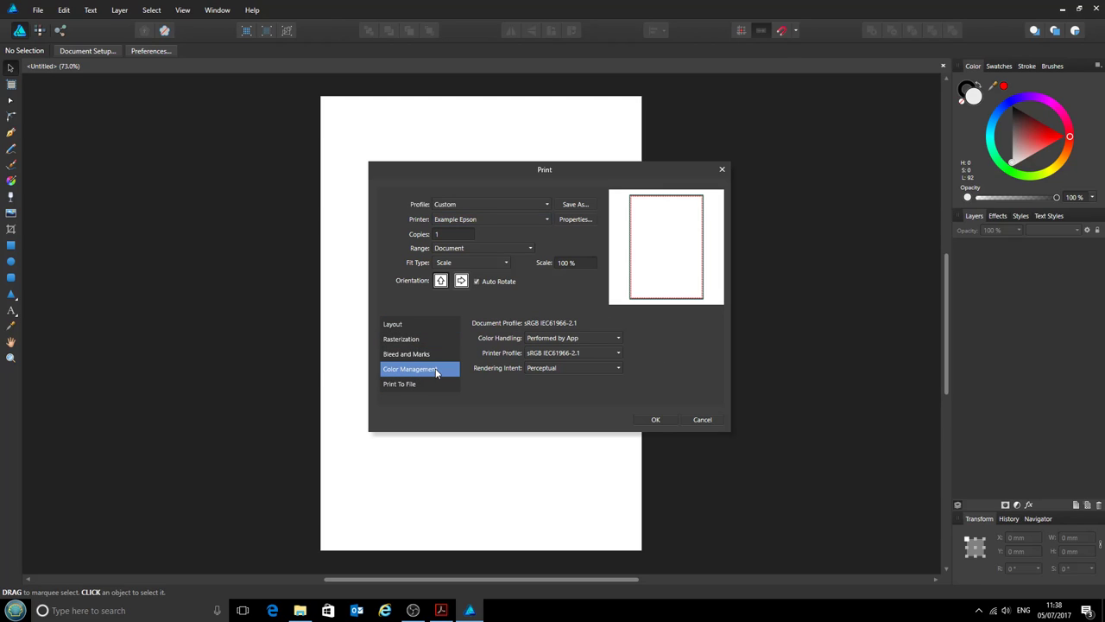
- Keep colour handling Performed by App, with the Windows_EpsonWF2010_CityInkExpressA4.icm profile and Relative Colorimetric intent
click(569, 339)
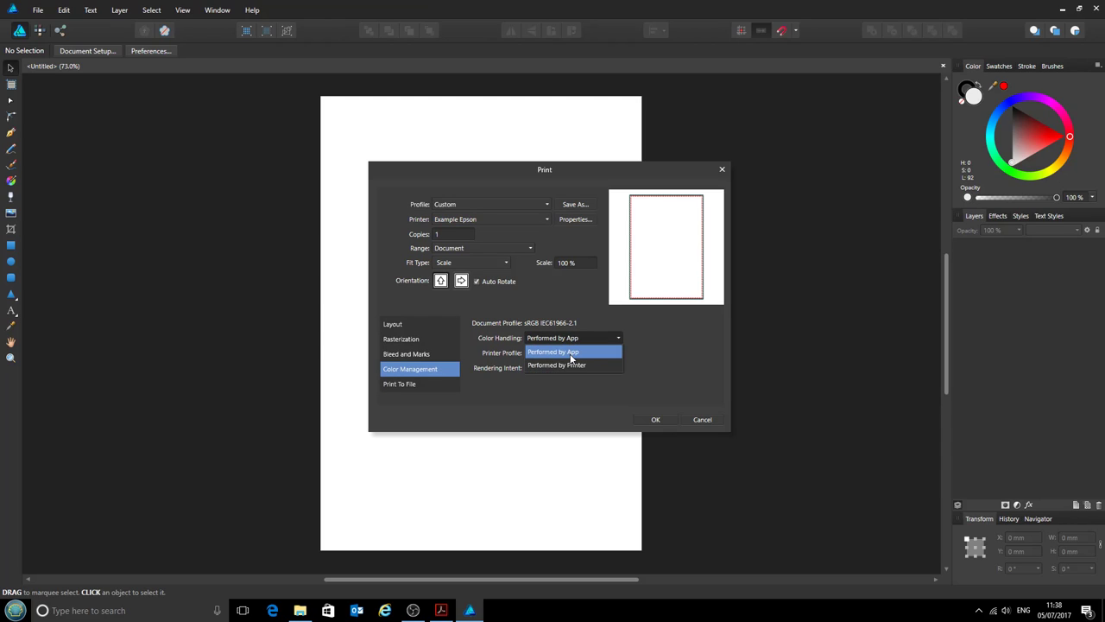
click(571, 353)
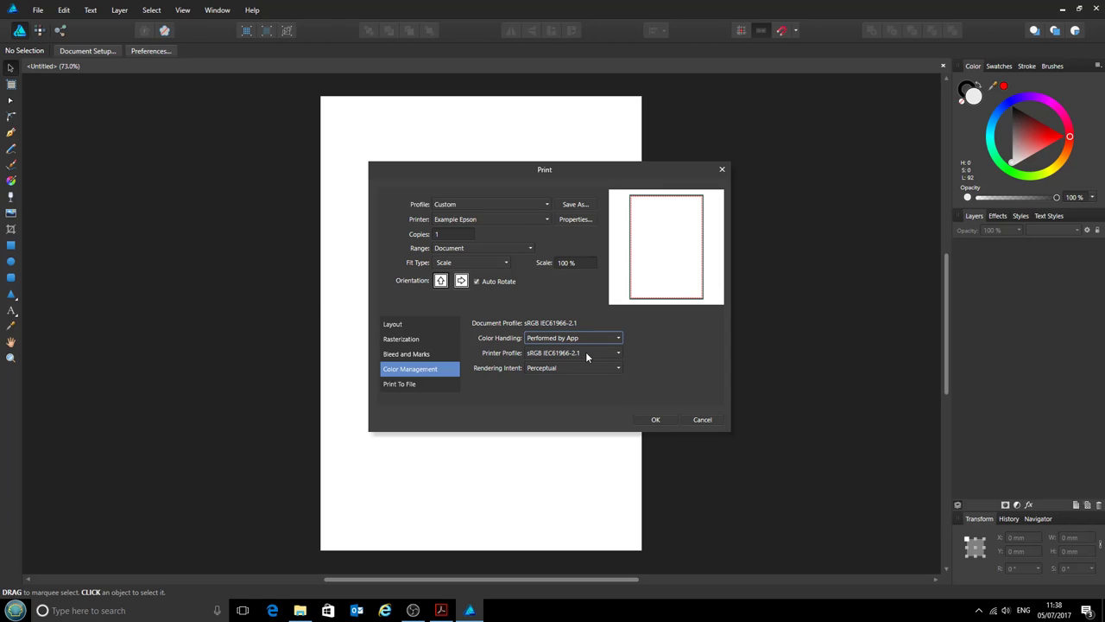
click(586, 352)
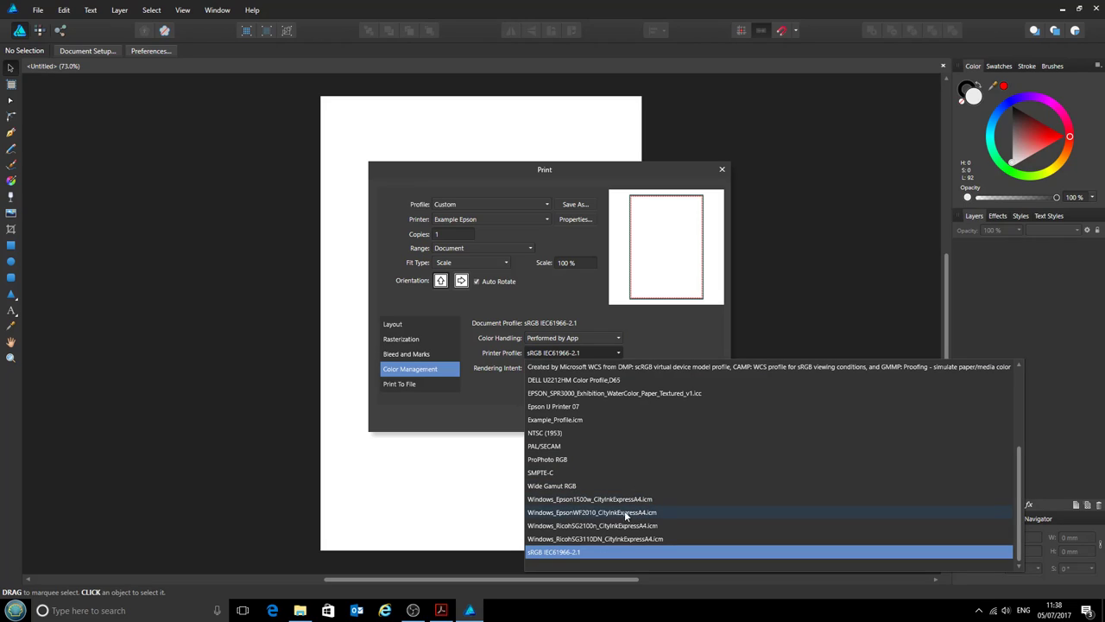
click(688, 513)
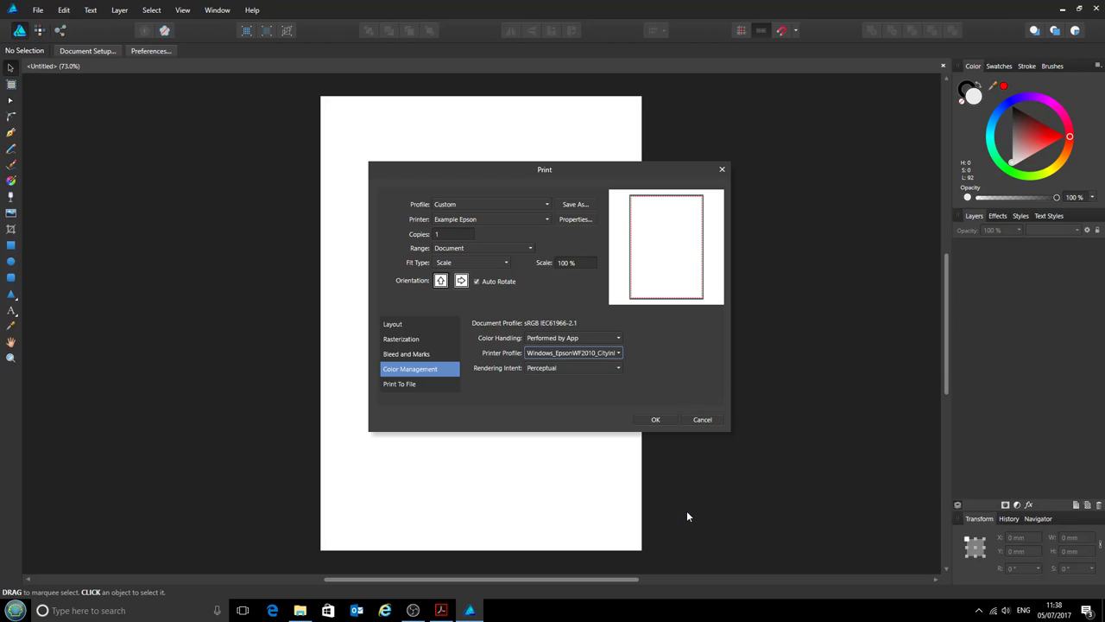
click(581, 368)
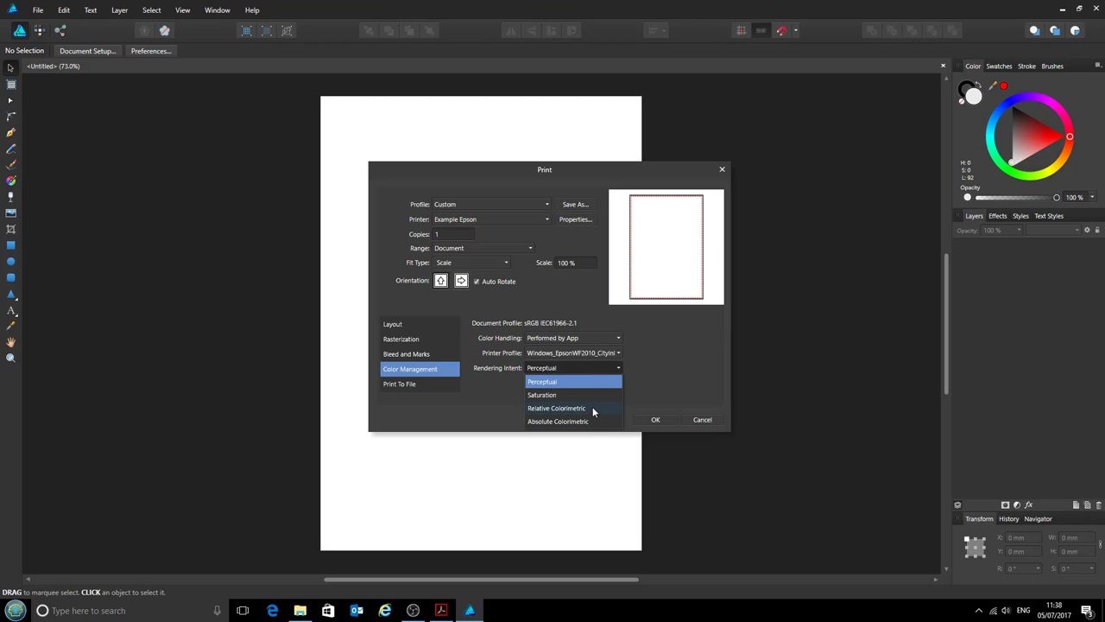
click(592, 409)
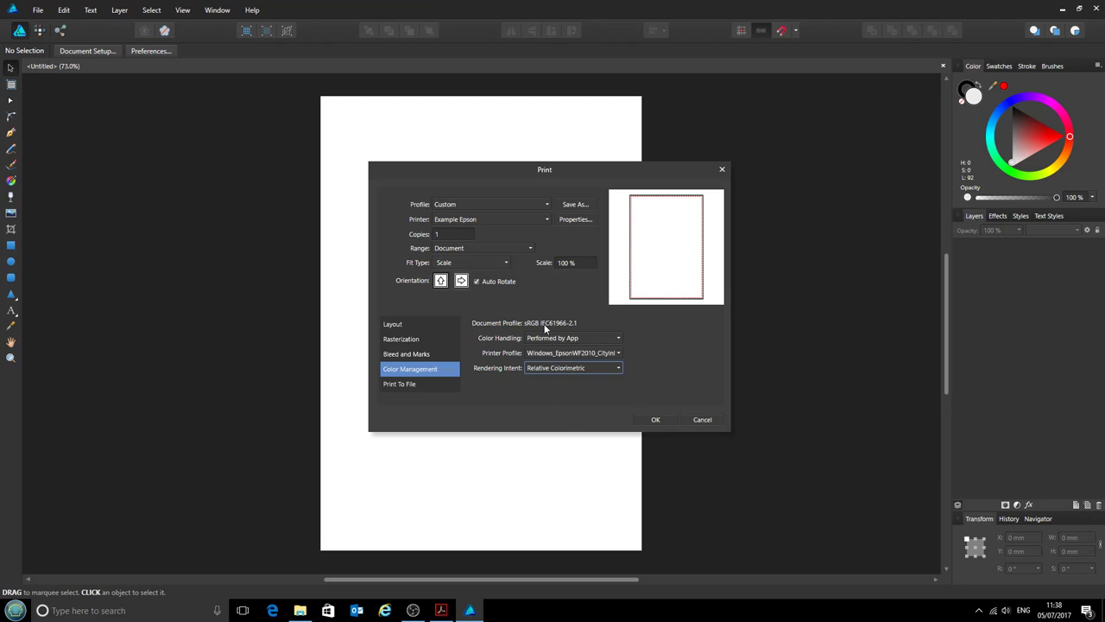
- Save the print settings as preset 'Epson WF-2010 Sublimation' and keep it selected as the profile
click(576, 208)
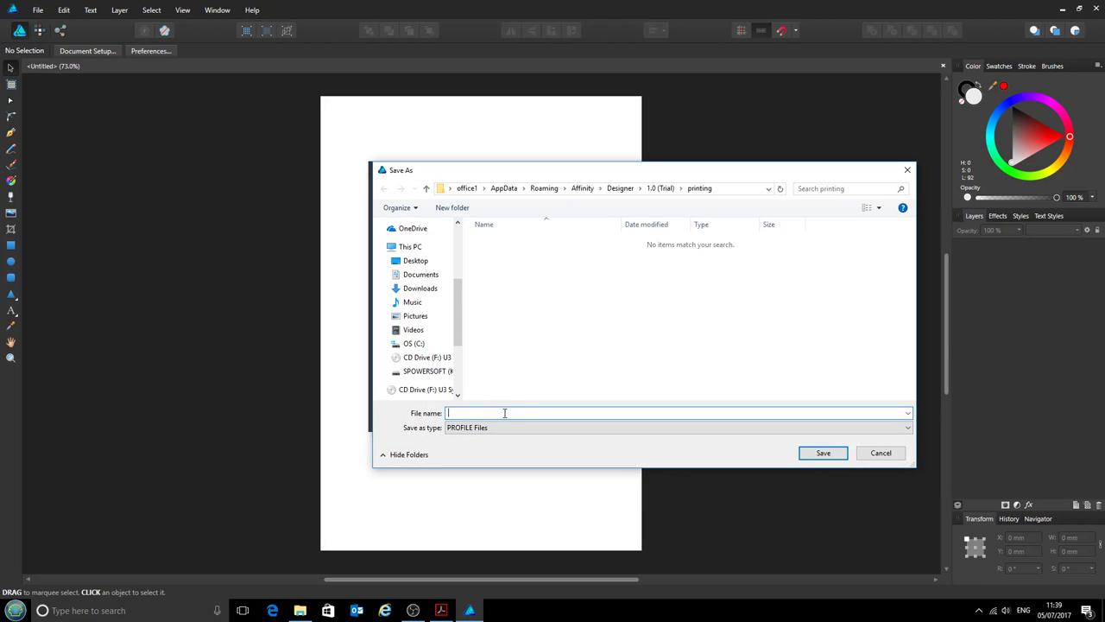
text(Epson WF)
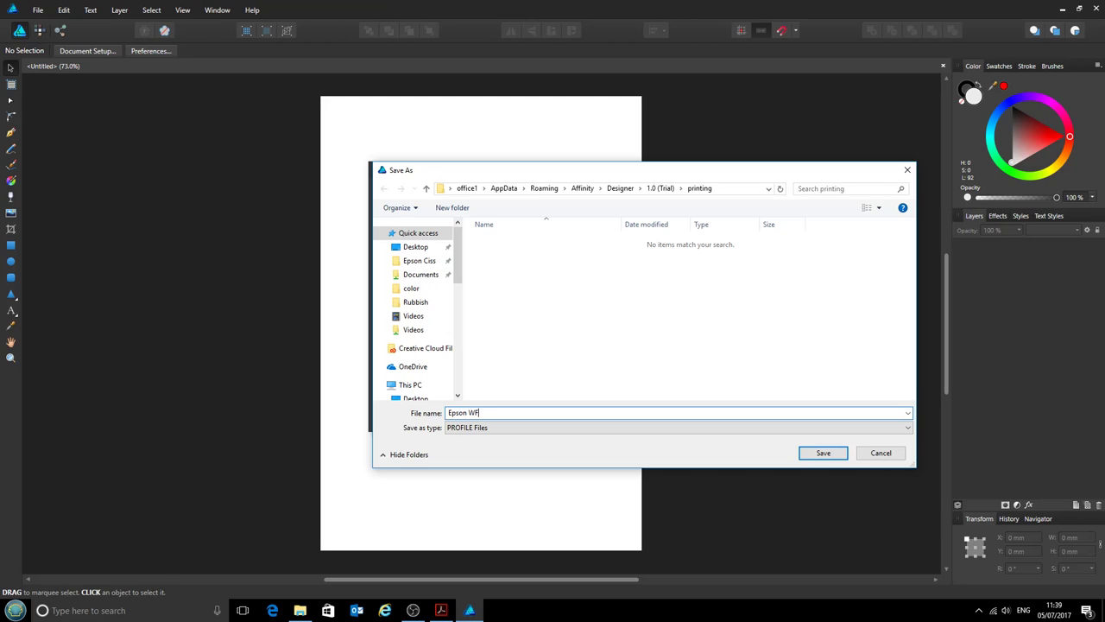
text(-2010 Sublimation)
click(824, 453)
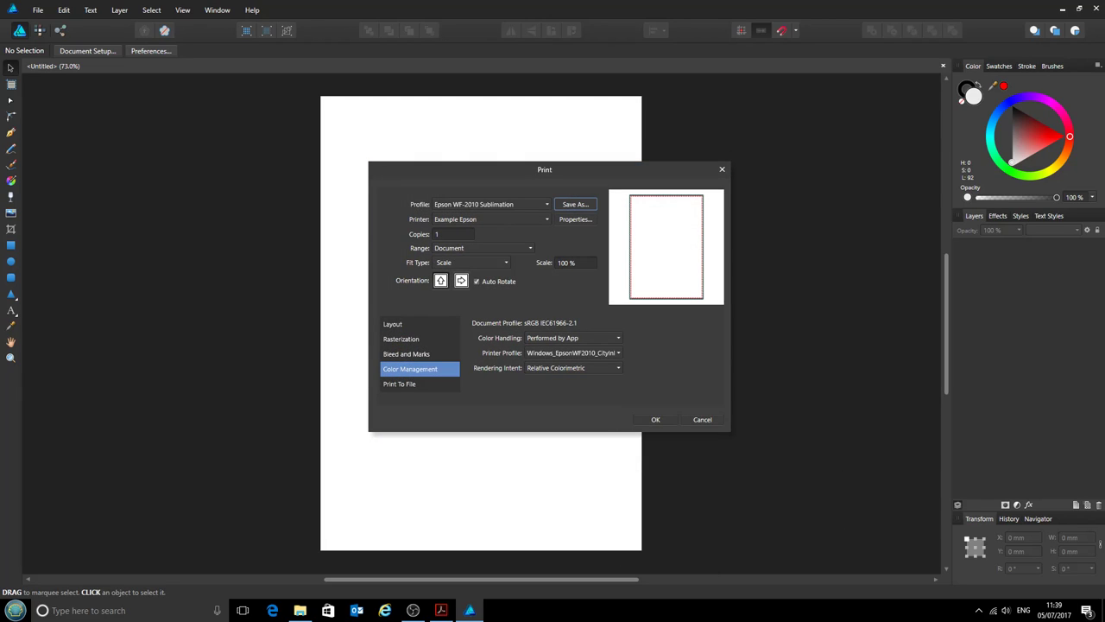
click(509, 206)
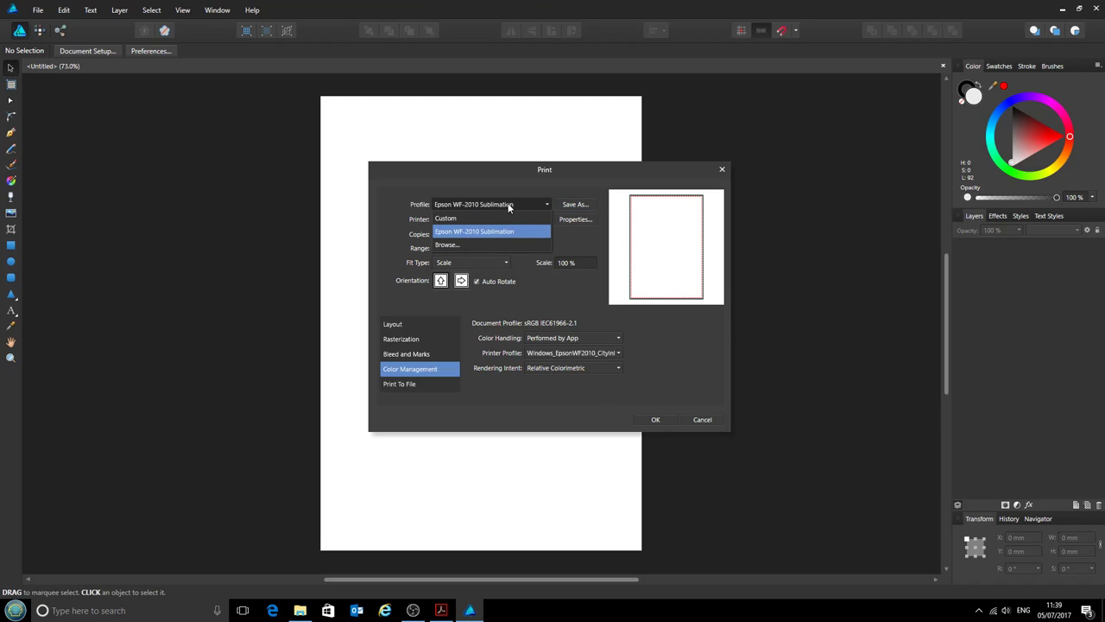
click(467, 231)
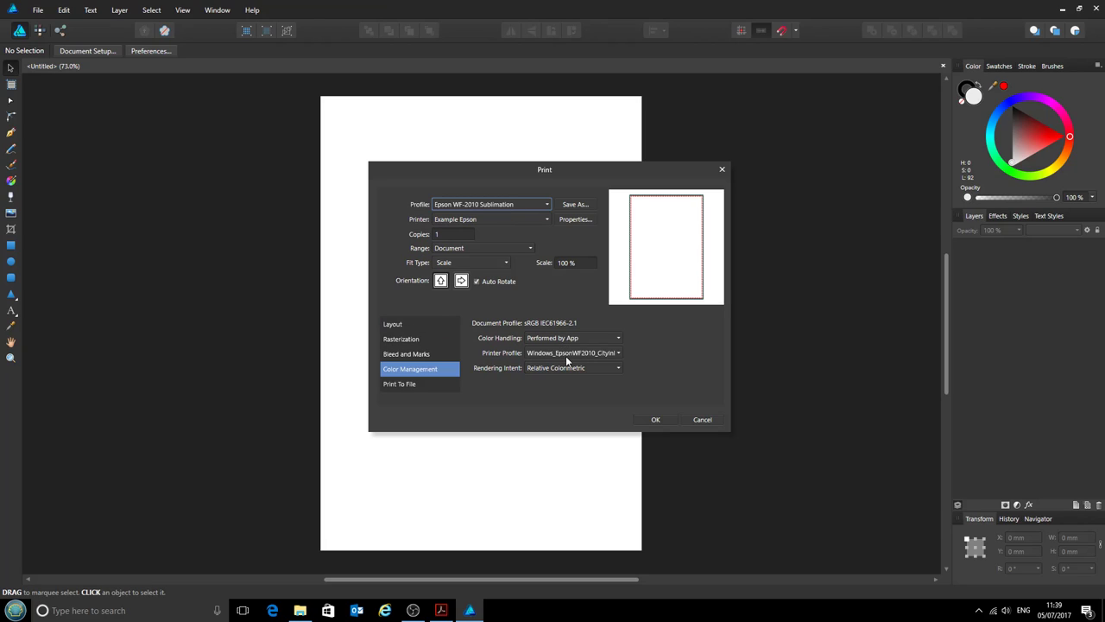
- Accept the print settings, decline Epson's update notice, and reopen the Print dialog
click(658, 420)
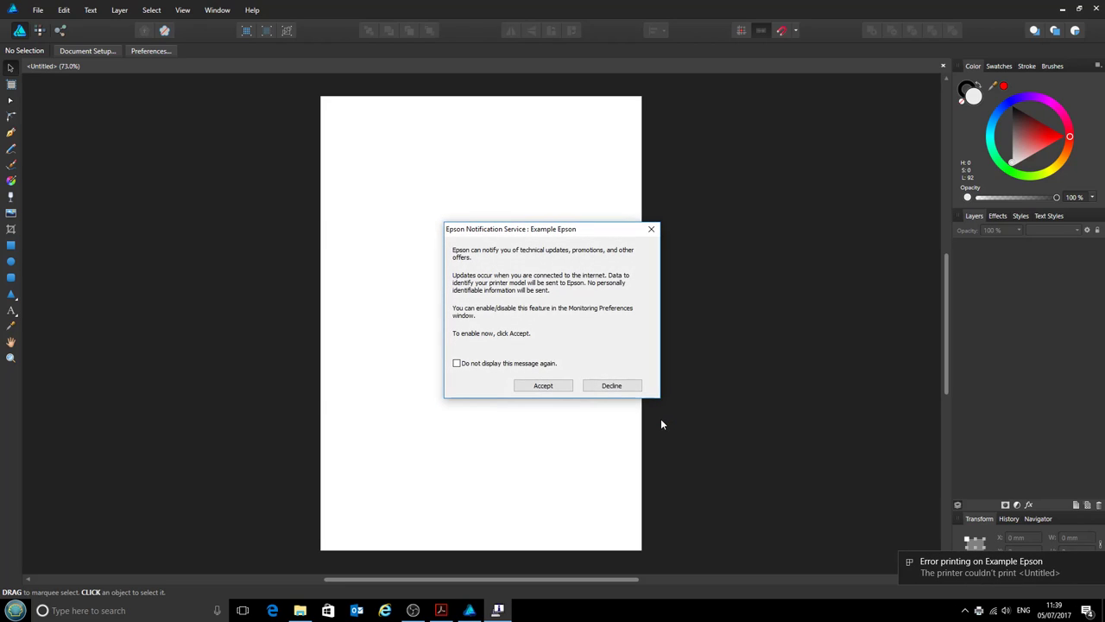
click(613, 386)
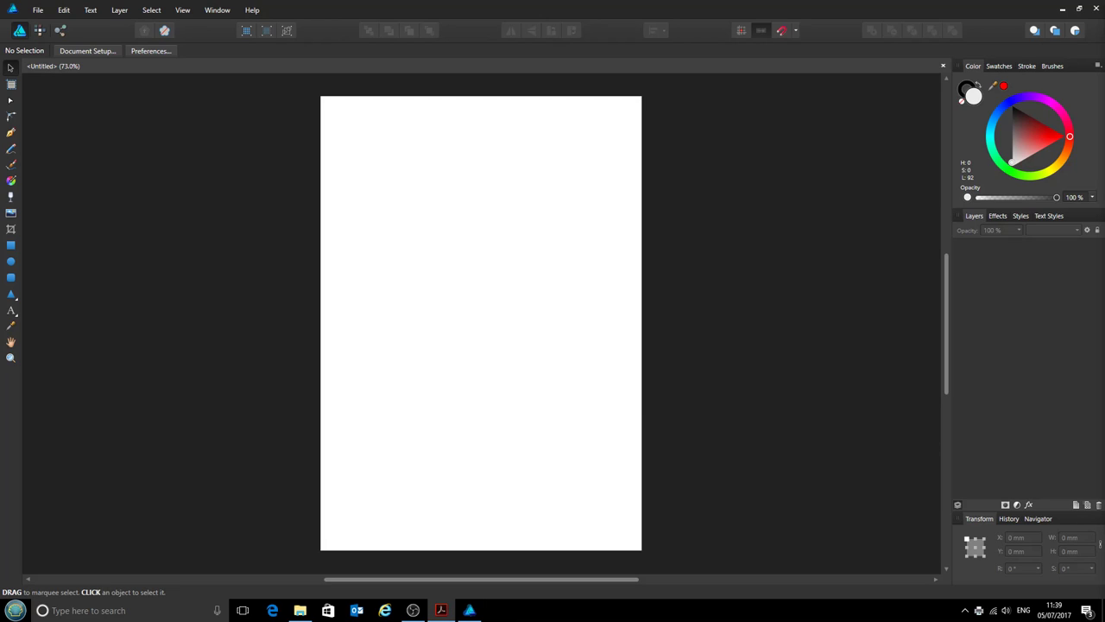
click(38, 10)
click(51, 217)
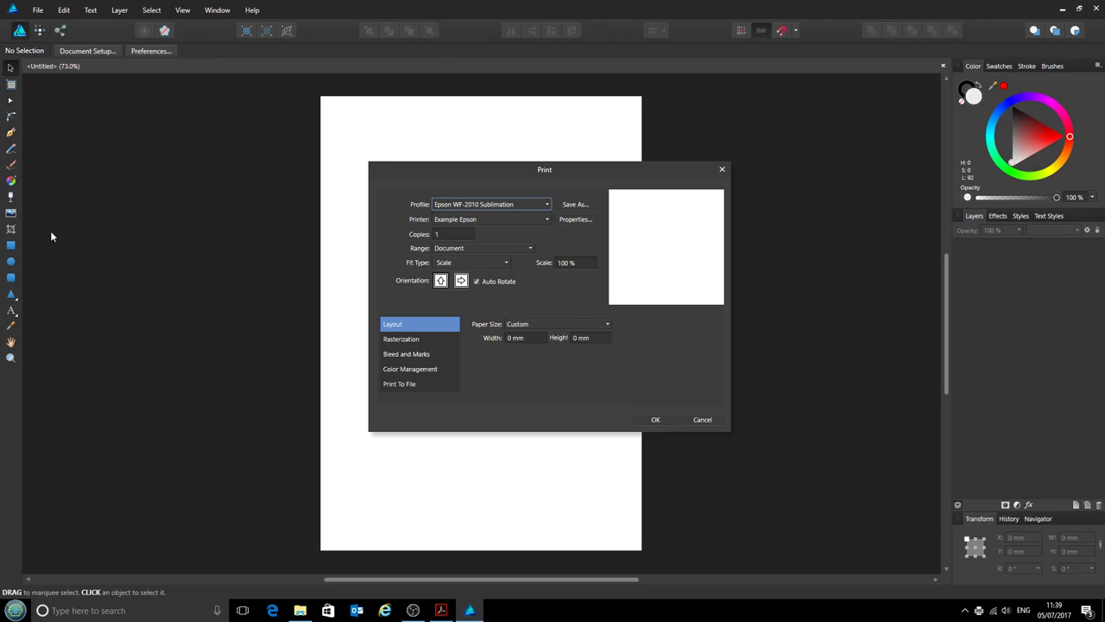
- Confirm the Epson WF-2010 Sublimation preset is listed, cancel printing, and quit Affinity Designer
click(489, 205)
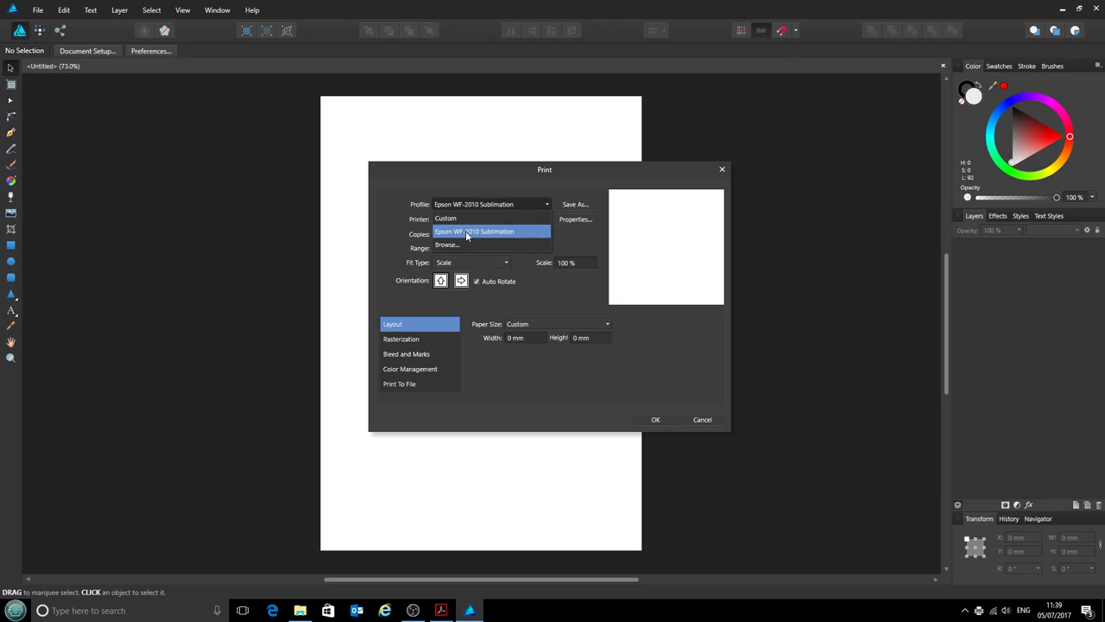
click(465, 230)
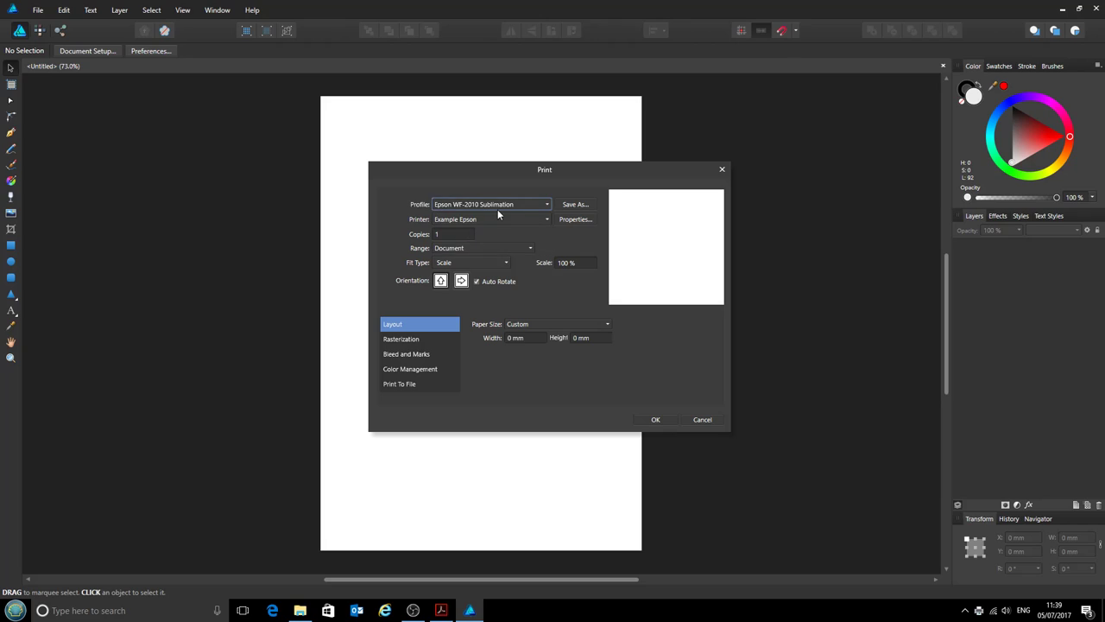
click(702, 419)
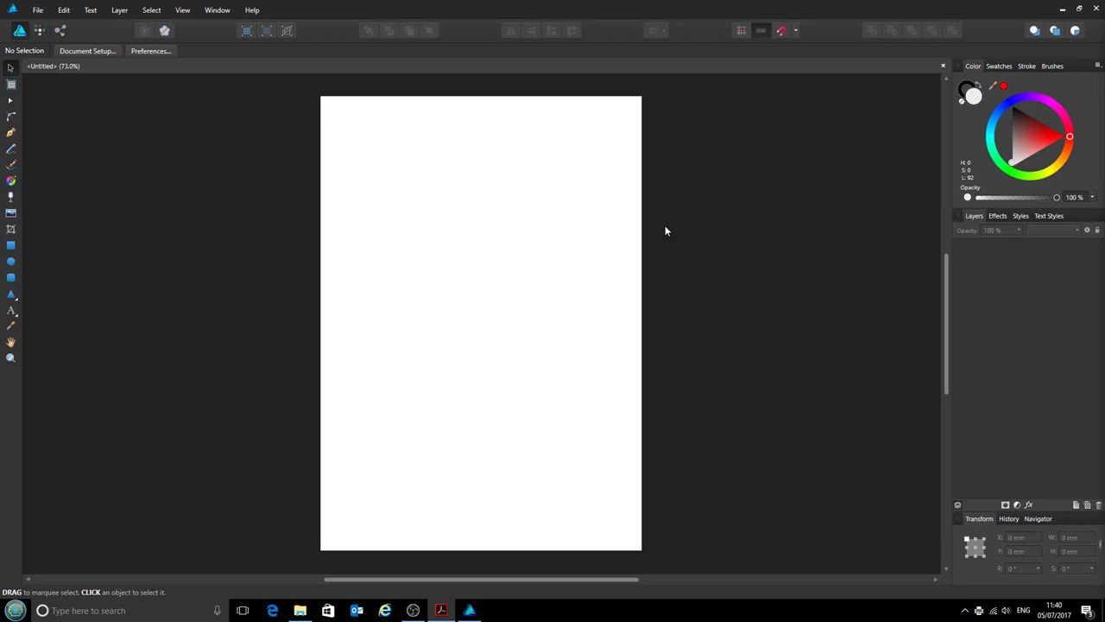
click(1095, 8)
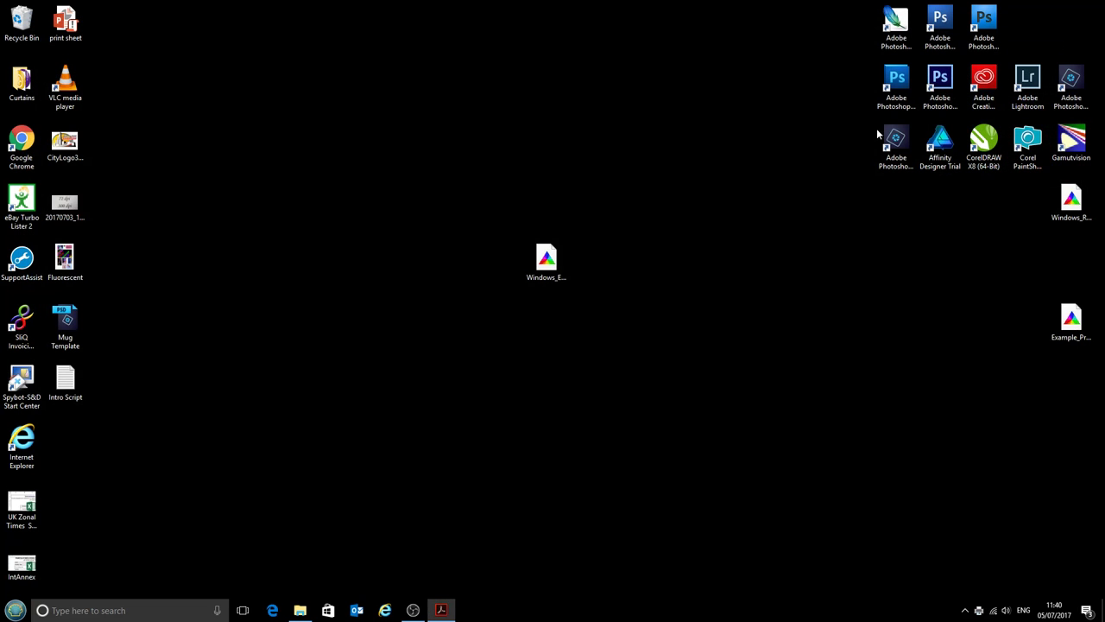